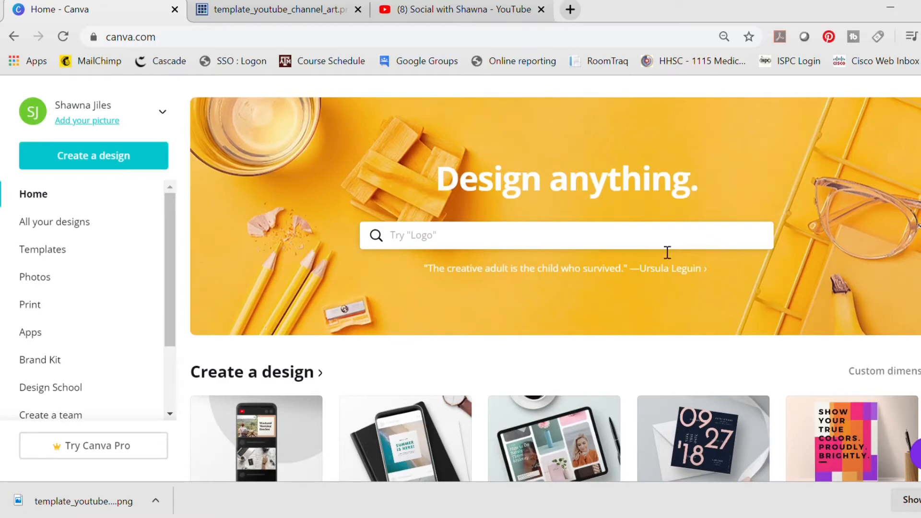
Search for the YouTube Channel Art design type and create a blank design from it.
left_click(667, 249)
type("youtu")
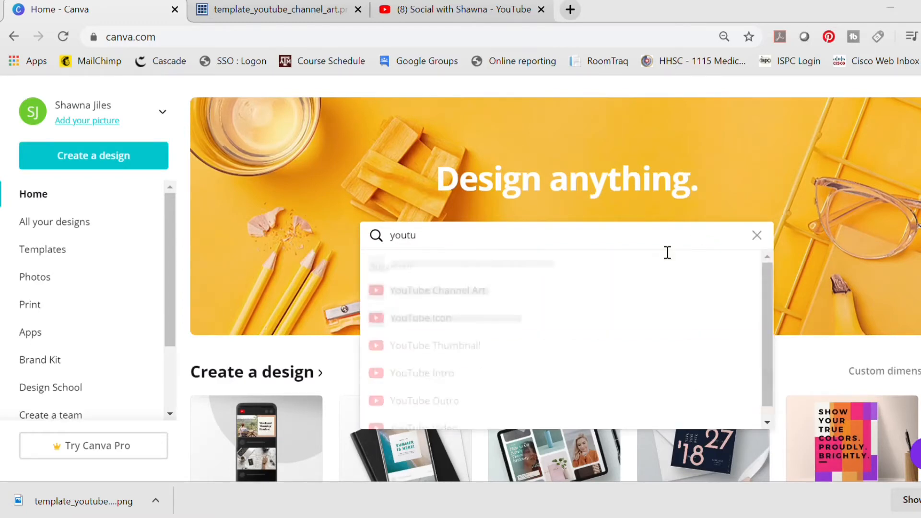
left_click(475, 292)
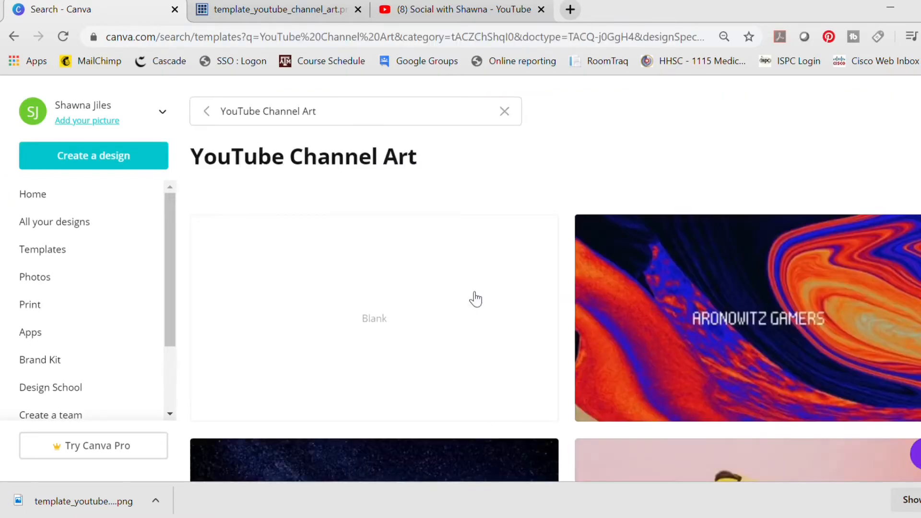
left_click(474, 293)
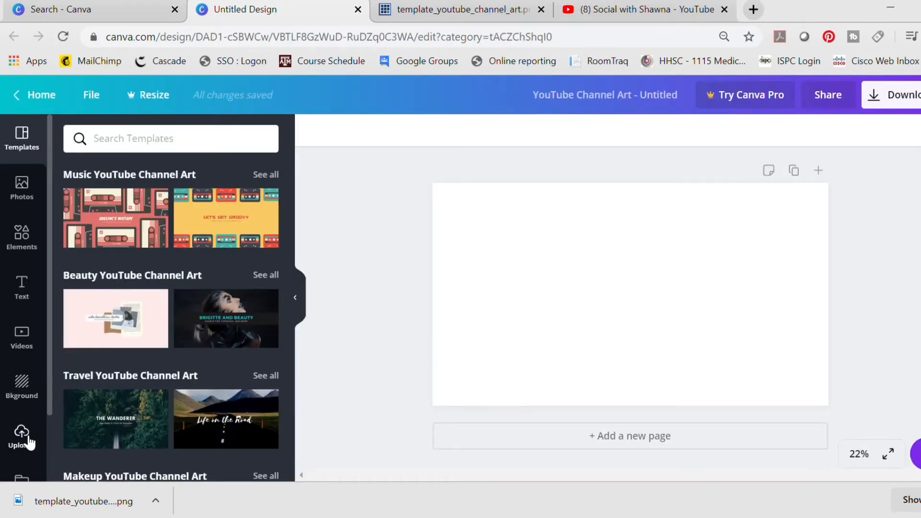
left_click(28, 441)
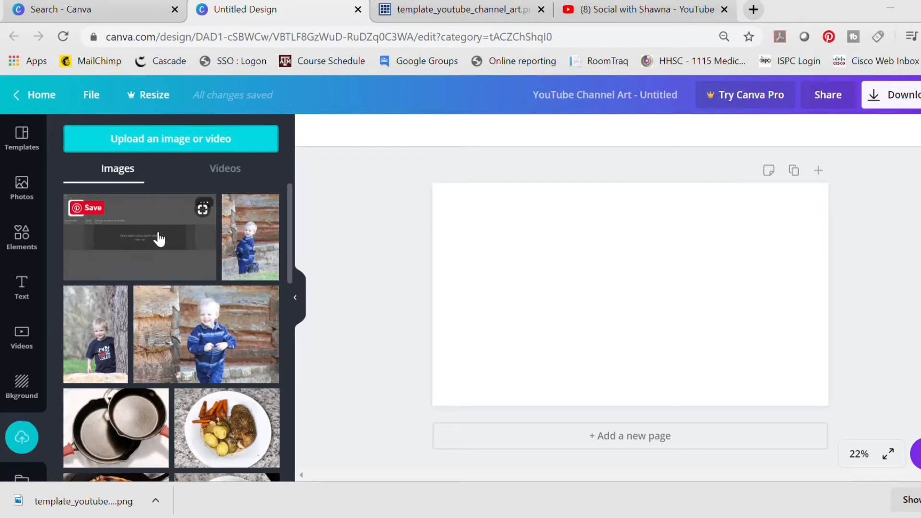
left_click_drag(159, 238, 577, 251)
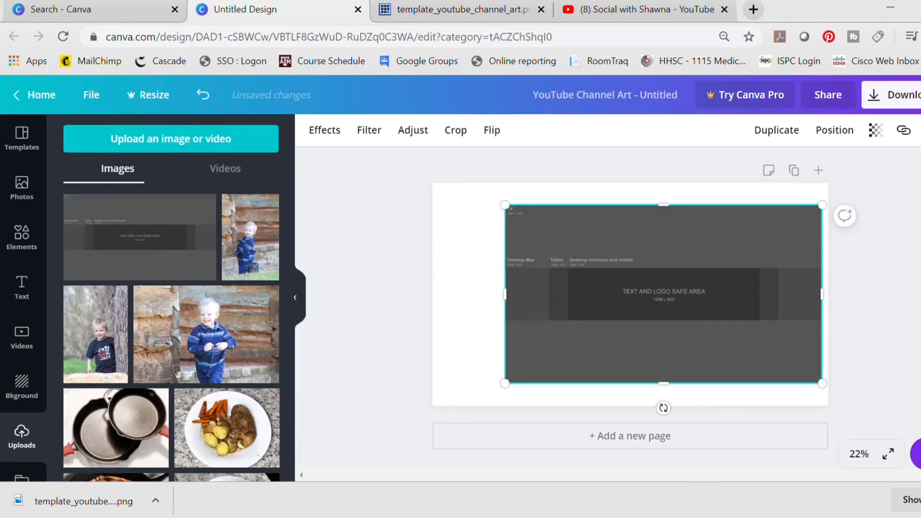
key("Delete")
Add a single-image grid filling the page and place the uploaded YouTube channel art template image into it.
left_click(22, 235)
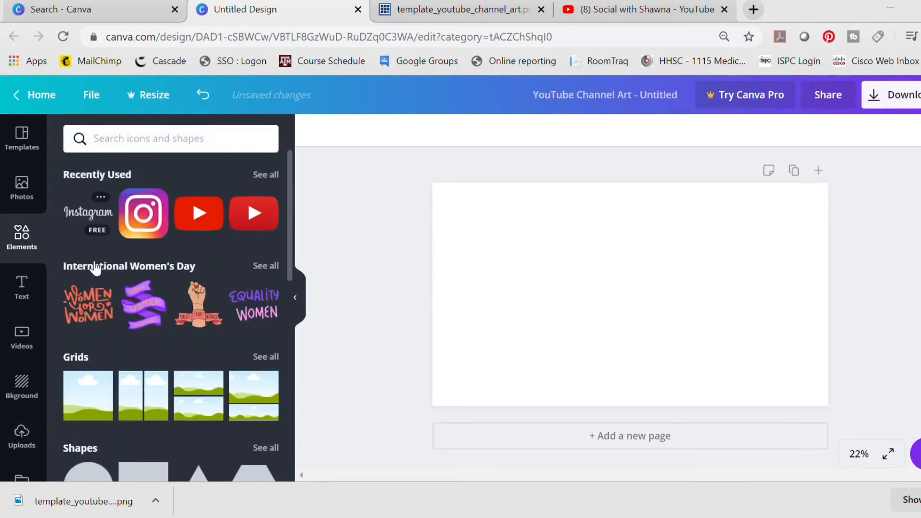
left_click(91, 387)
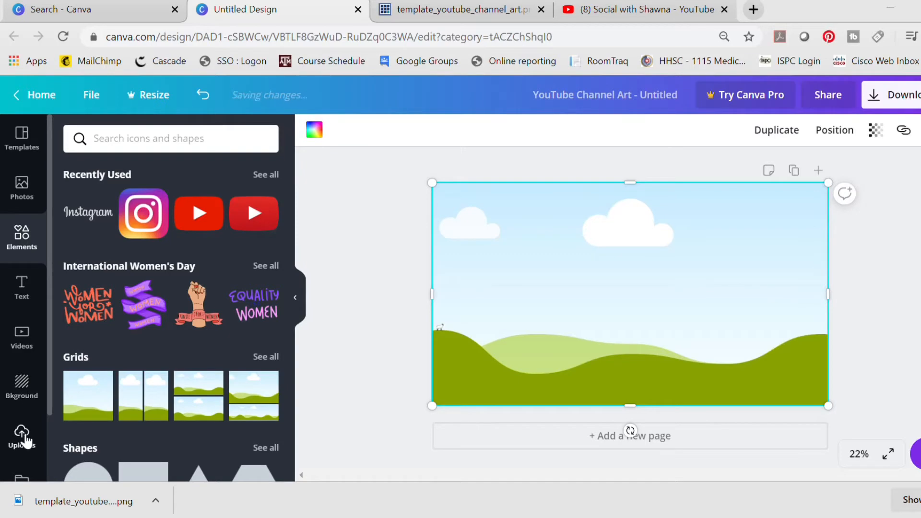
left_click(24, 434)
left_click_drag(181, 237, 523, 237)
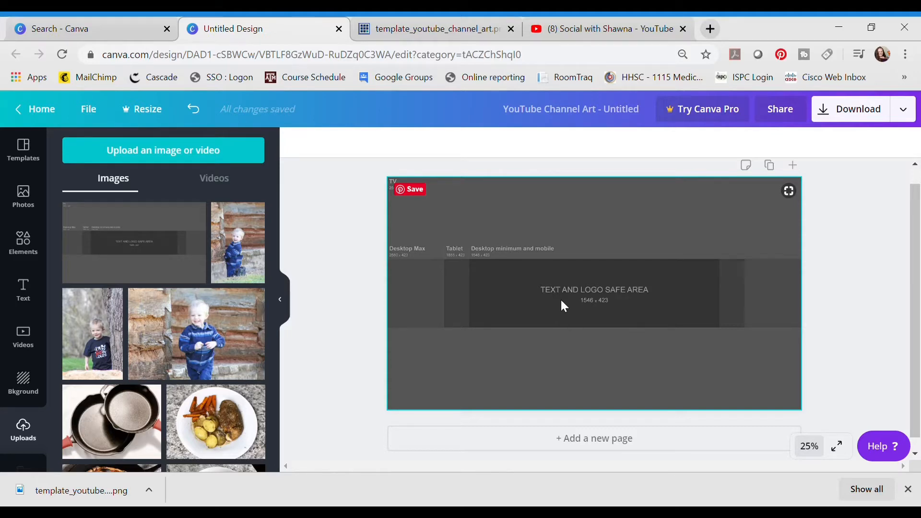
Apply the multicoloured smoke image as the page background behind the template.
left_click(28, 382)
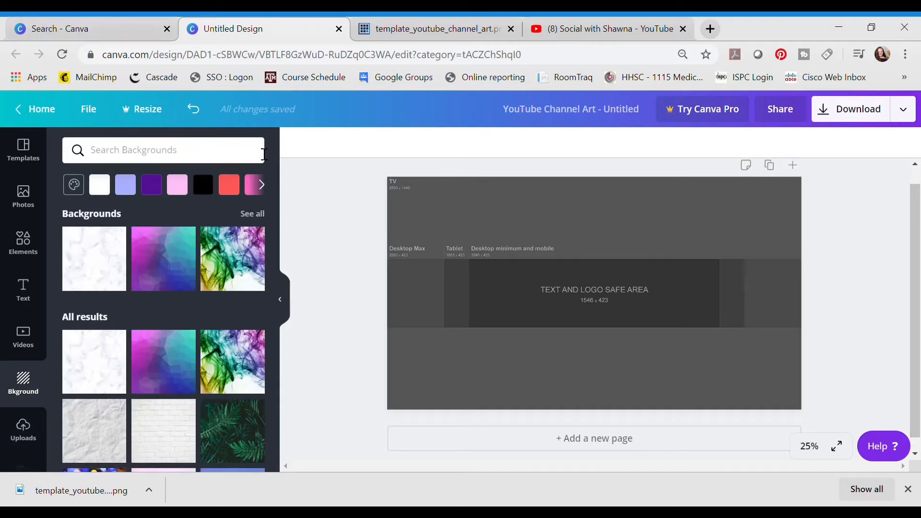
left_click(172, 261)
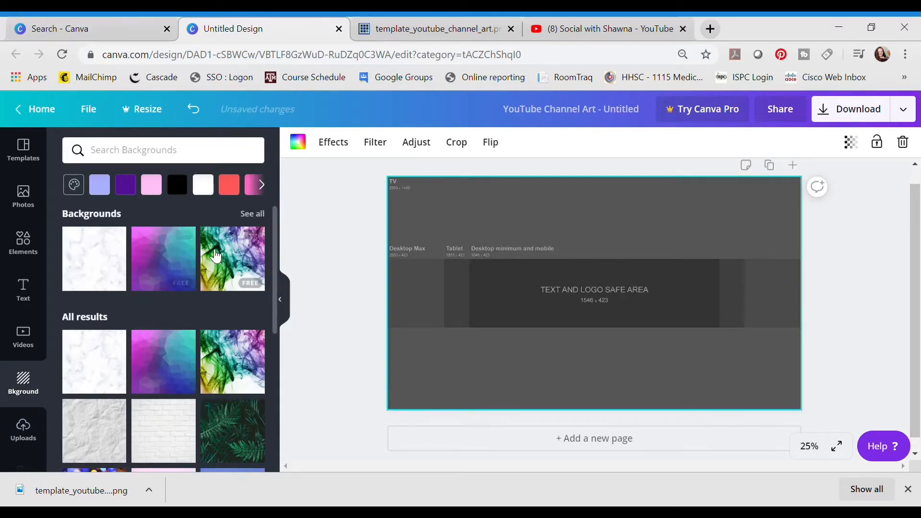
left_click(216, 257)
left_click(664, 229)
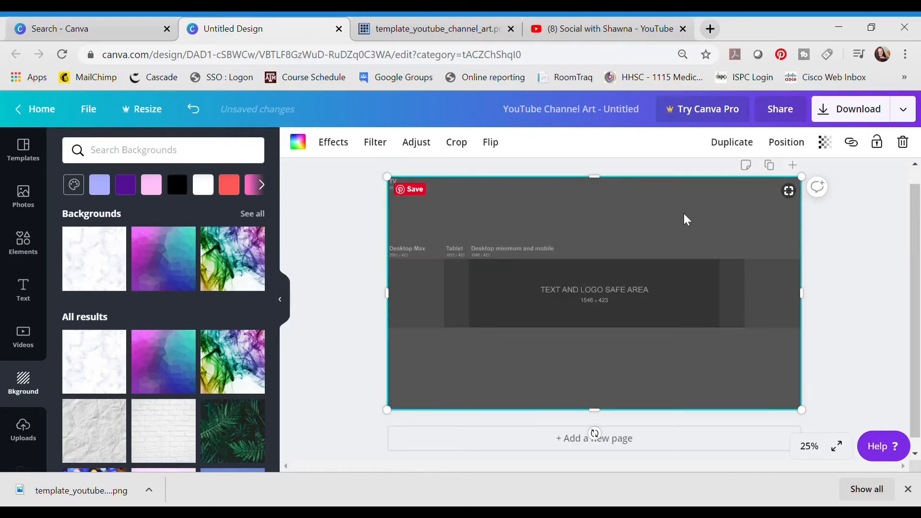
mouse_move(633, 258)
left_mouse_down()
mouse_move(655, 350)
mouse_move(648, 480)
mouse_move(622, 234)
mouse_move(632, 241)
left_mouse_up()
Add a heading inside the text and logo safe area and enlarge it to about size 75.9.
left_click(23, 290)
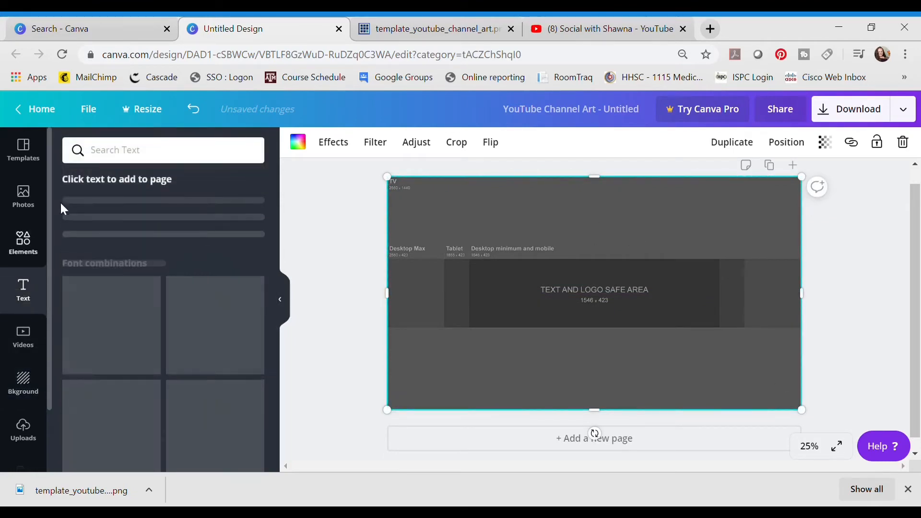
left_click(154, 223)
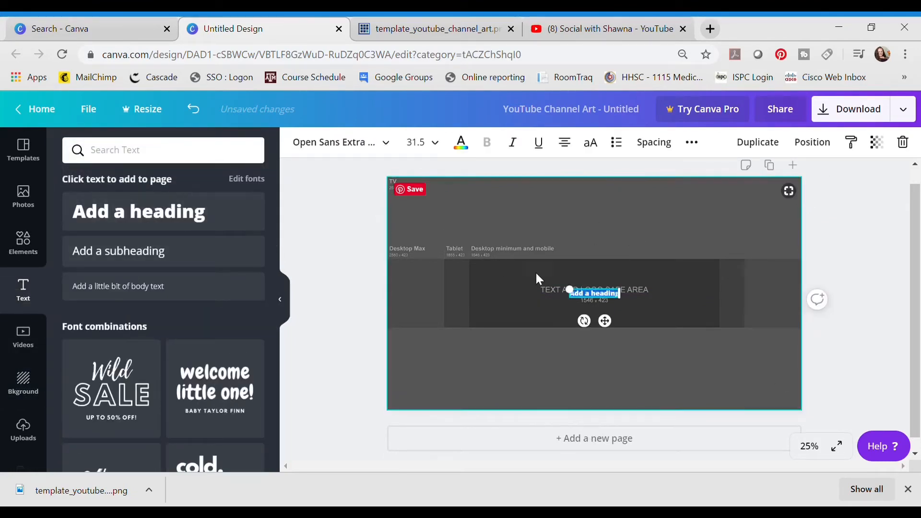
double_click(582, 294)
left_click_drag(572, 297, 502, 290)
type("Shaw")
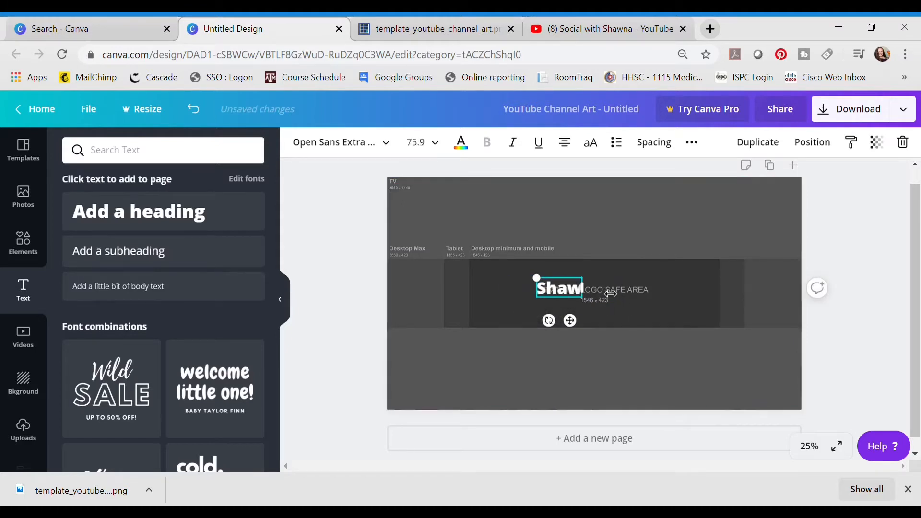
type("na Raed")
key("BackSpace")
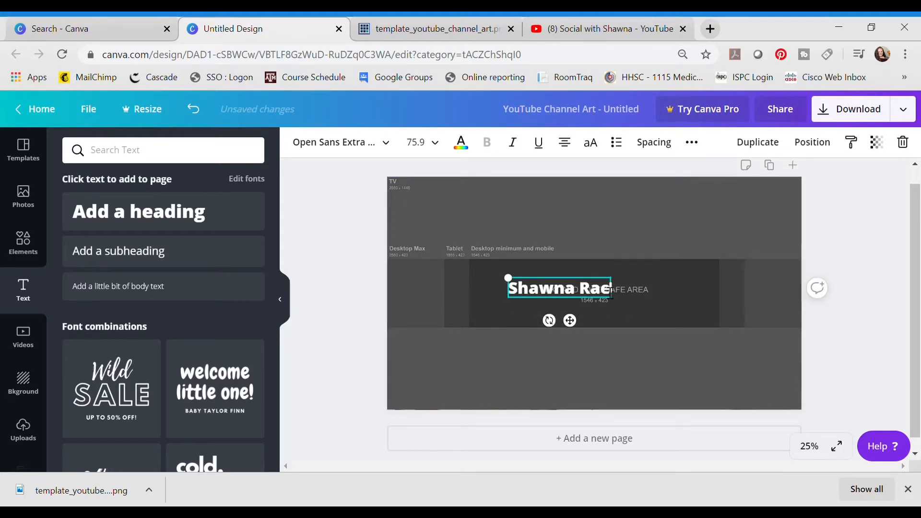
key("BackSpace")
key("BackSpace")
key("BackSpace")
key("BackSpace")
key("BackSpace")
key("BackSpace")
key("BackSpace")
key("BackSpace")
key("BackSpace")
key("BackSpace")
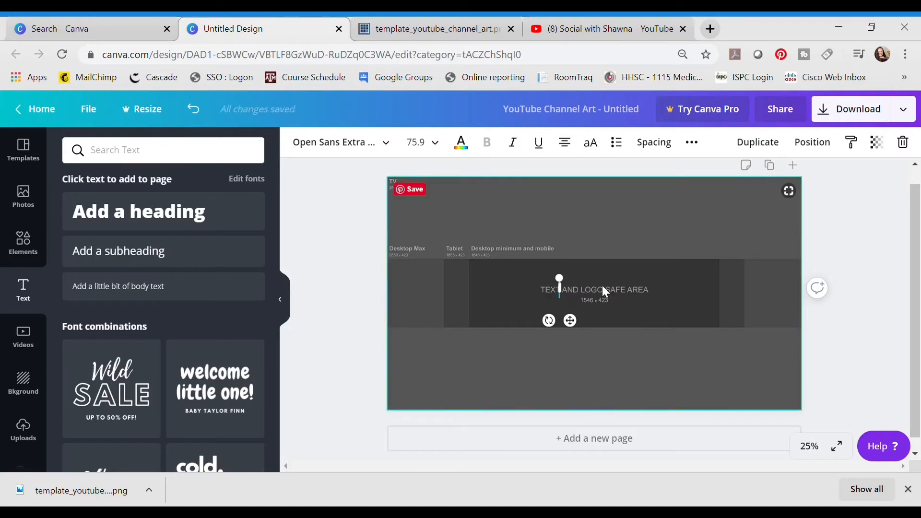
Enter the channel name as the heading, centre it in the safe area and enlarge it to about size 86.5.
type("Social wi")
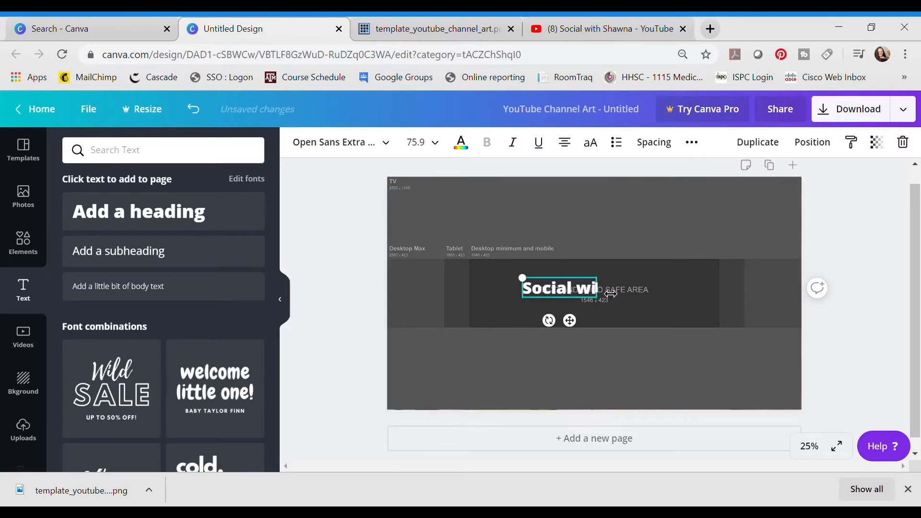
type("th Shawna")
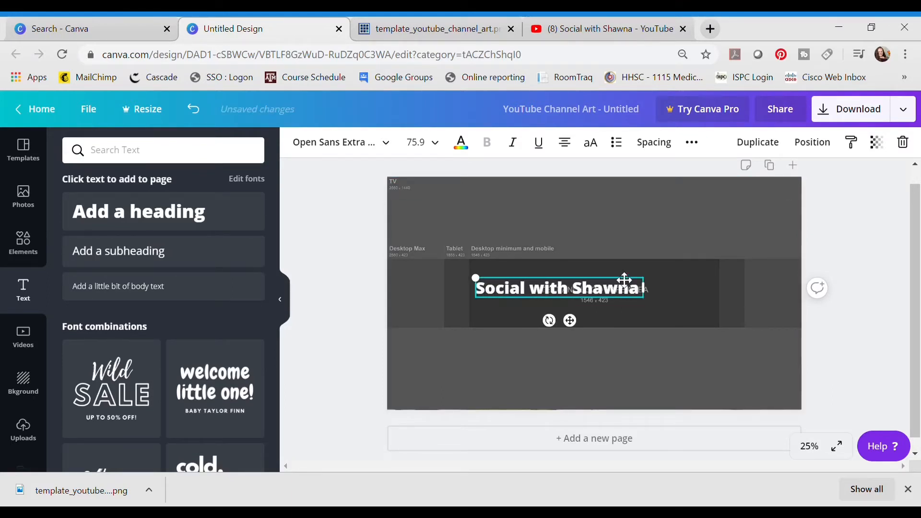
left_click_drag(577, 331, 609, 327)
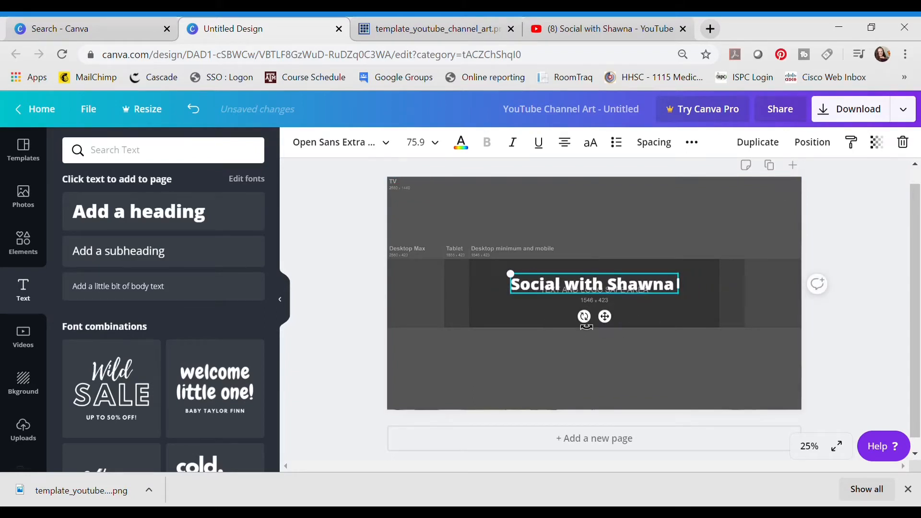
left_click_drag(518, 283, 494, 280)
left_click_drag(600, 327, 611, 325)
Add a second heading reading "Social Media Growth Tips every Monday" and position it just beneath the channel name.
left_click(135, 225)
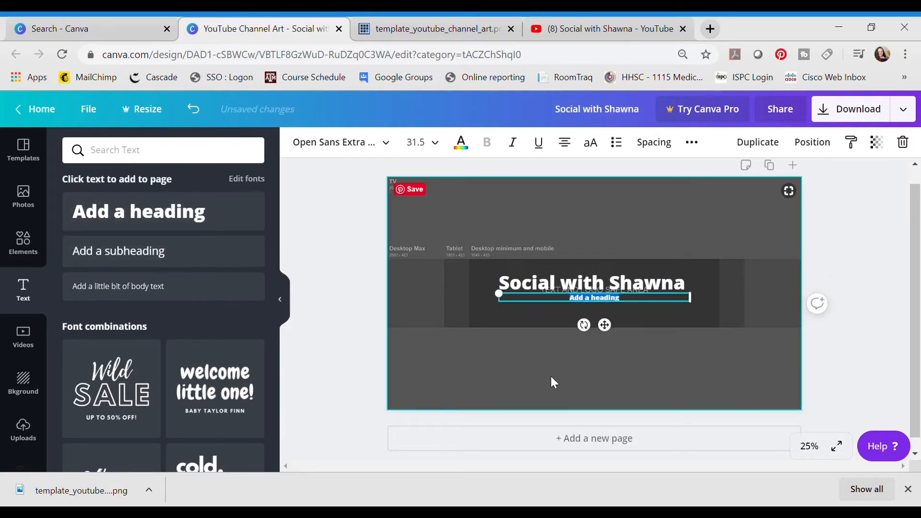
type("So")
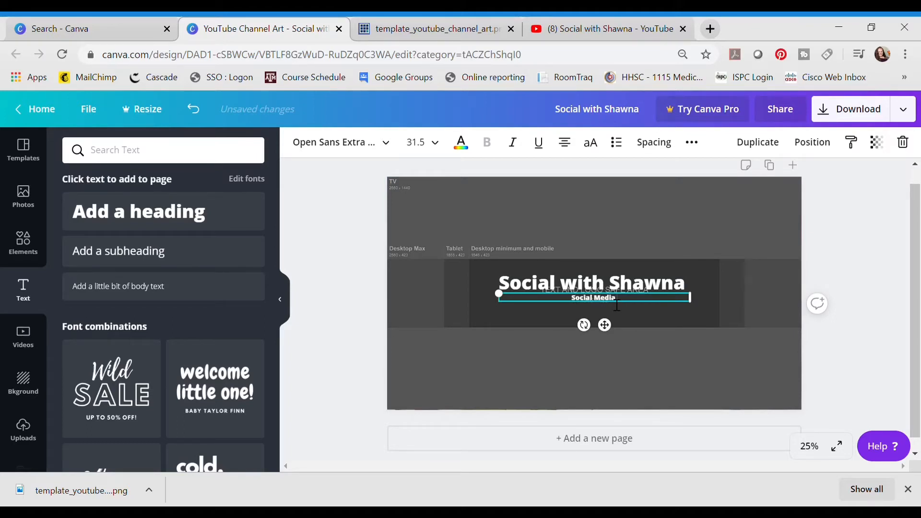
type("cial Media Growth Tips every")
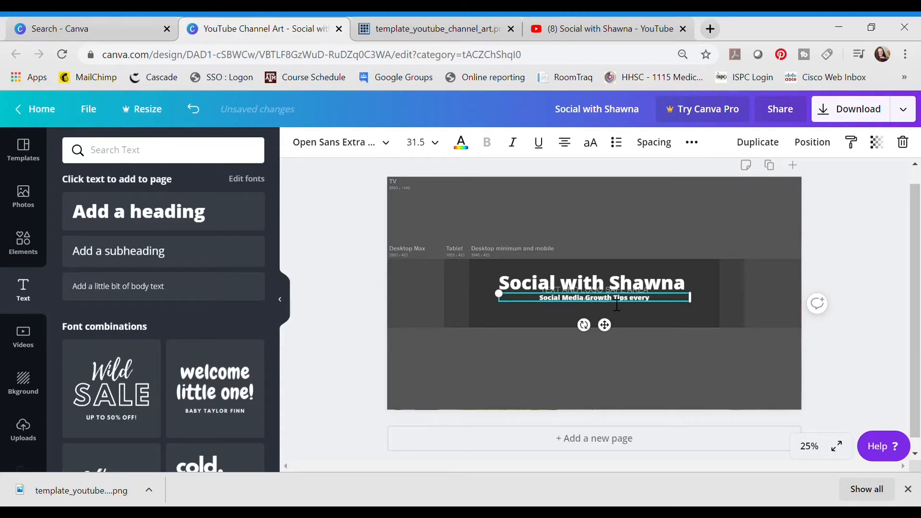
type(" Monday")
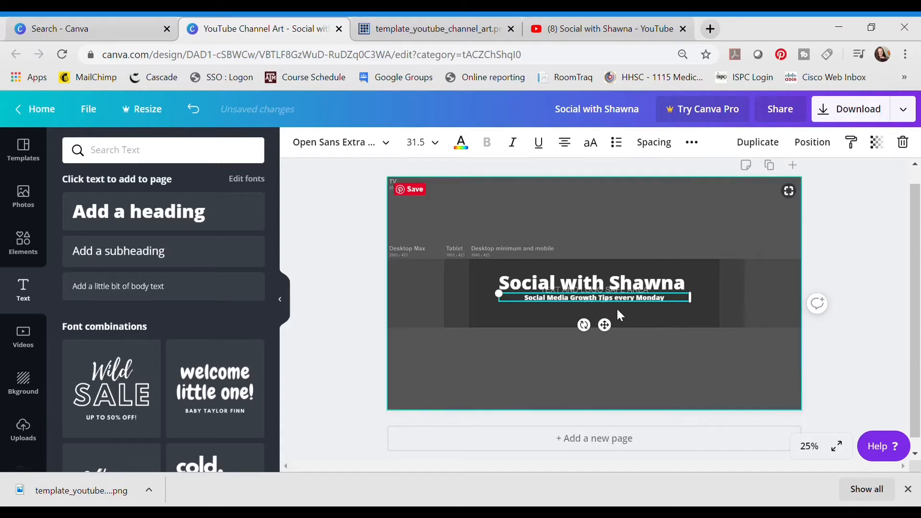
left_click_drag(614, 332, 613, 342)
left_click(606, 290)
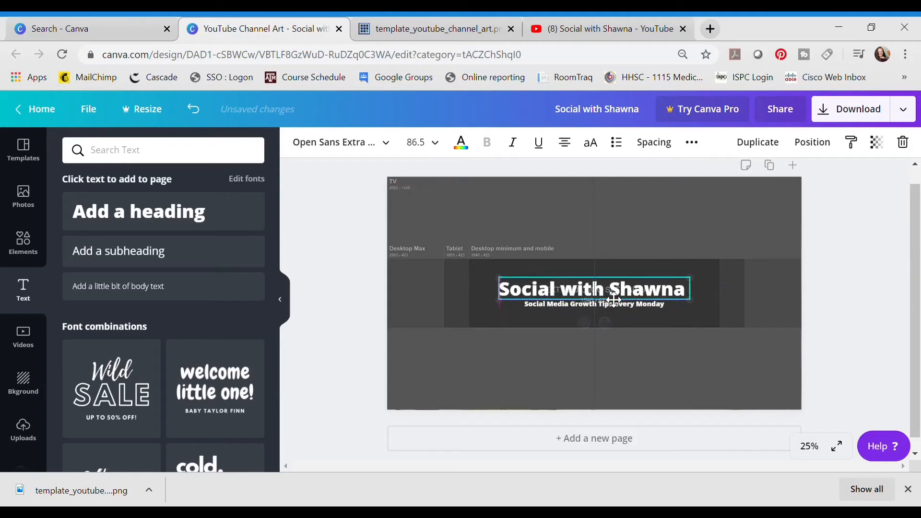
Add the uploaded cut-out photo of the woman in the teal coat, shrink it and place it at the title's right end.
left_click(22, 431)
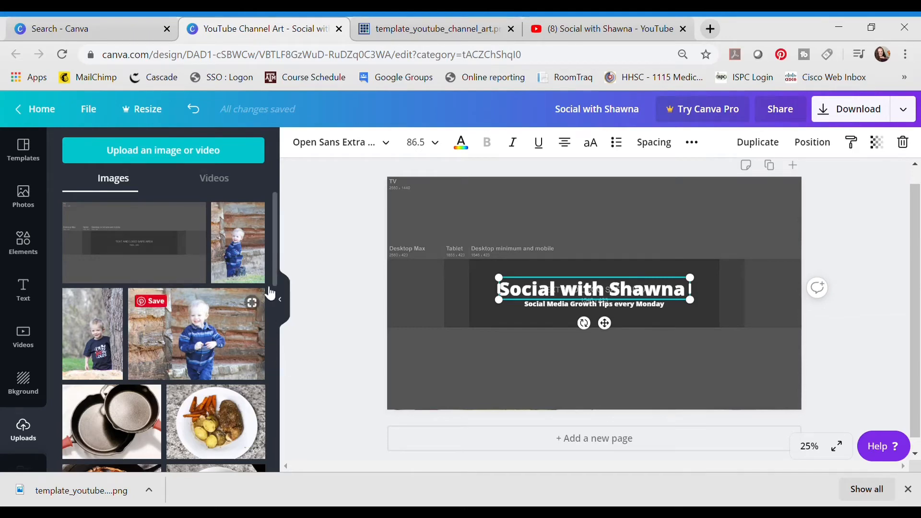
left_click_drag(274, 264, 272, 468)
left_click(186, 333)
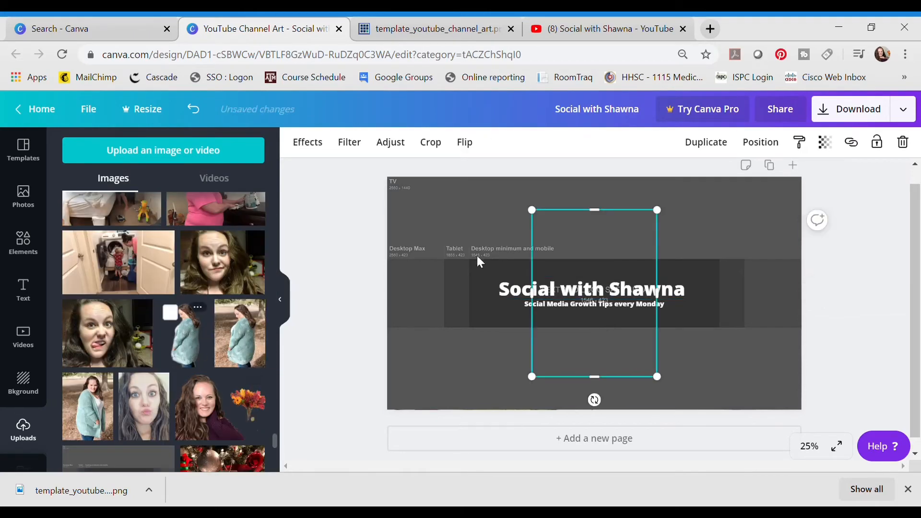
left_click_drag(611, 258, 730, 286)
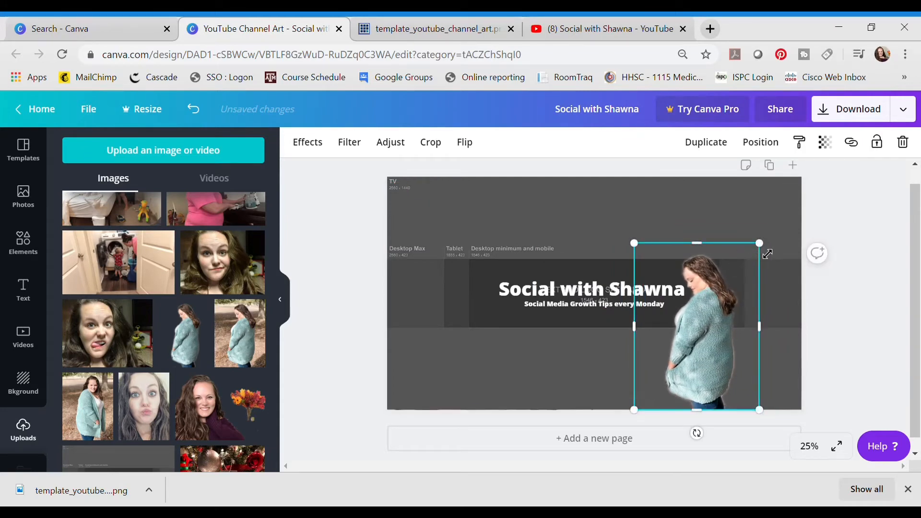
left_click_drag(768, 254, 726, 310)
left_click_drag(679, 343, 701, 296)
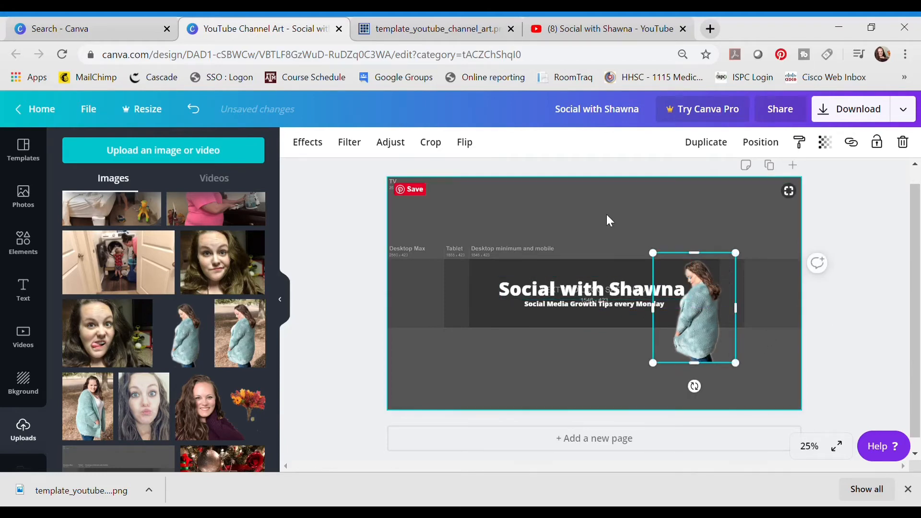
Unlock the grid holding the template image and delete it from the page.
left_click(608, 234)
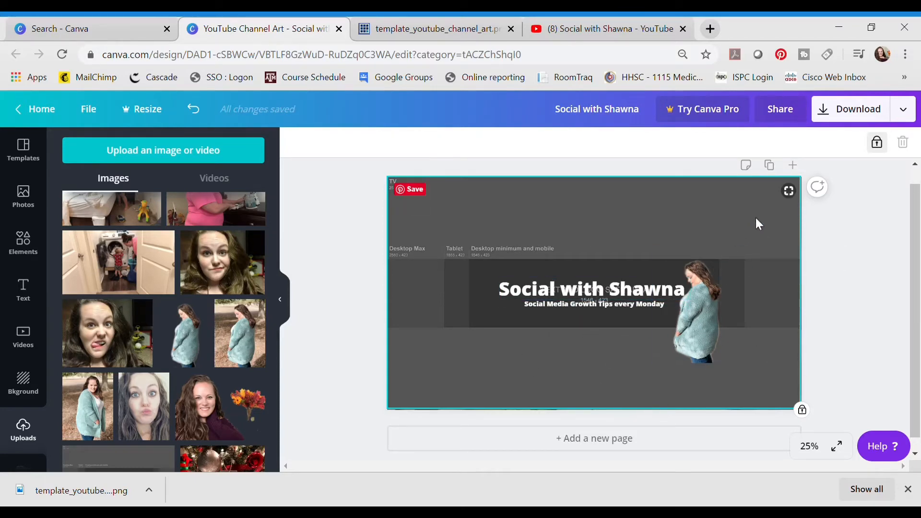
left_click(877, 142)
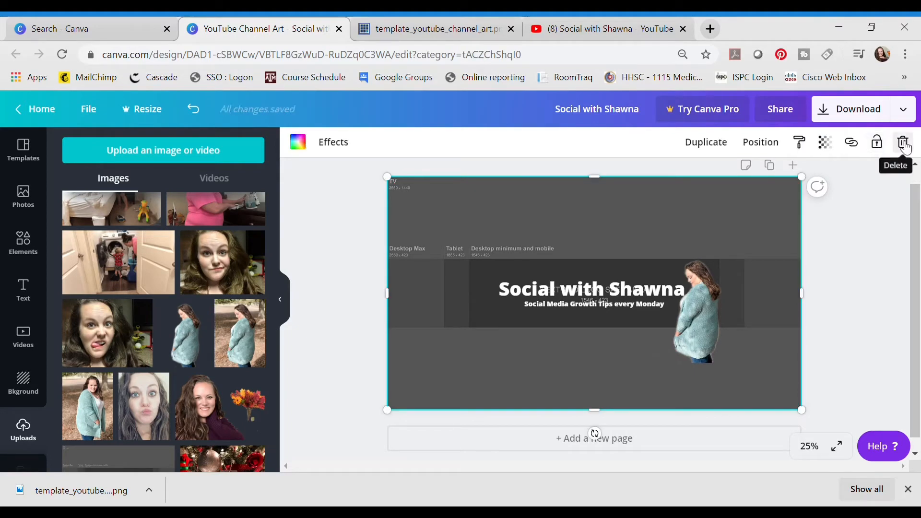
left_click(905, 145)
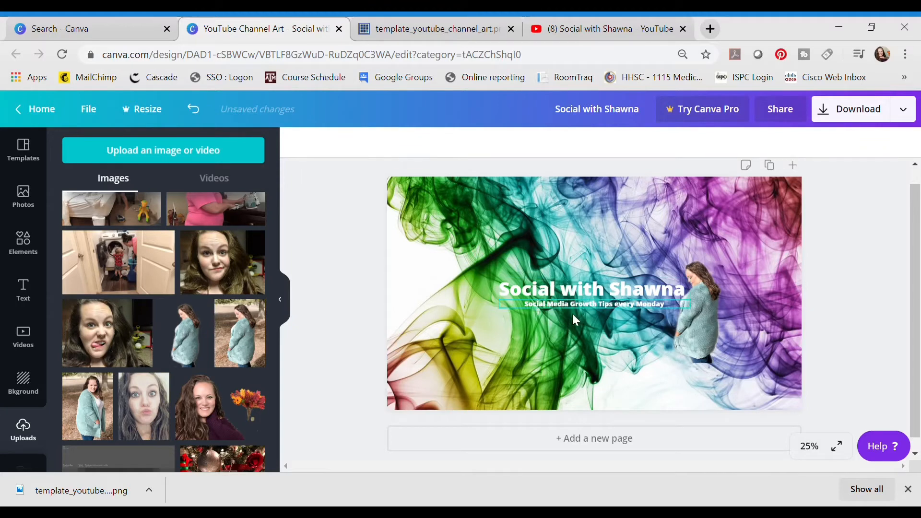
left_click(628, 288)
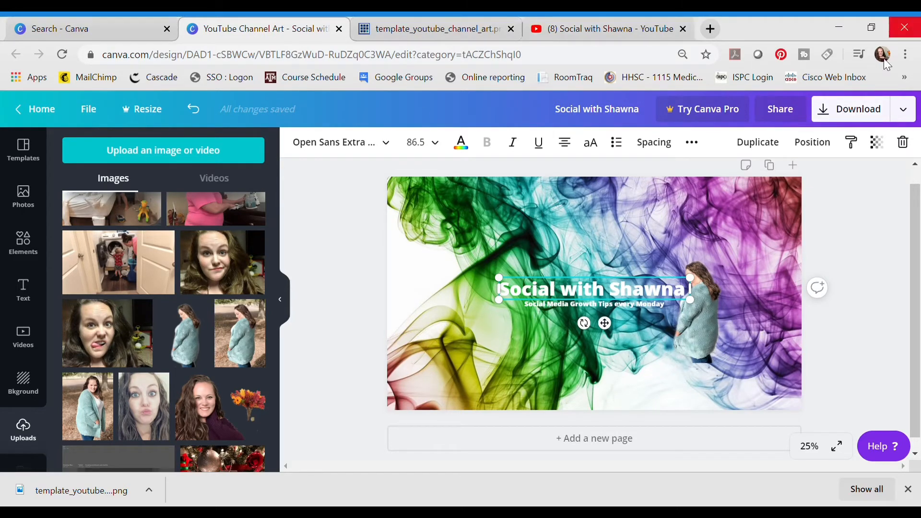
Download the finished design as a PNG and switch to the channel's YouTube page.
left_click(850, 113)
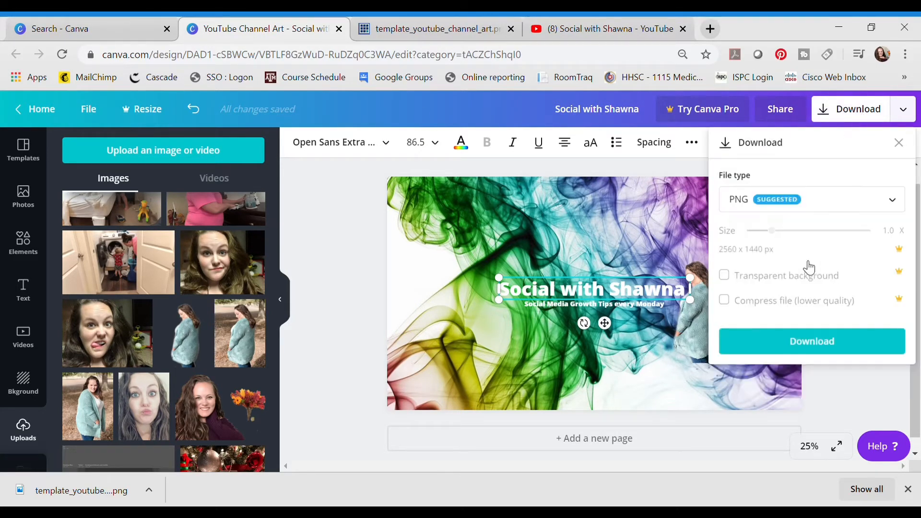
left_click(798, 347)
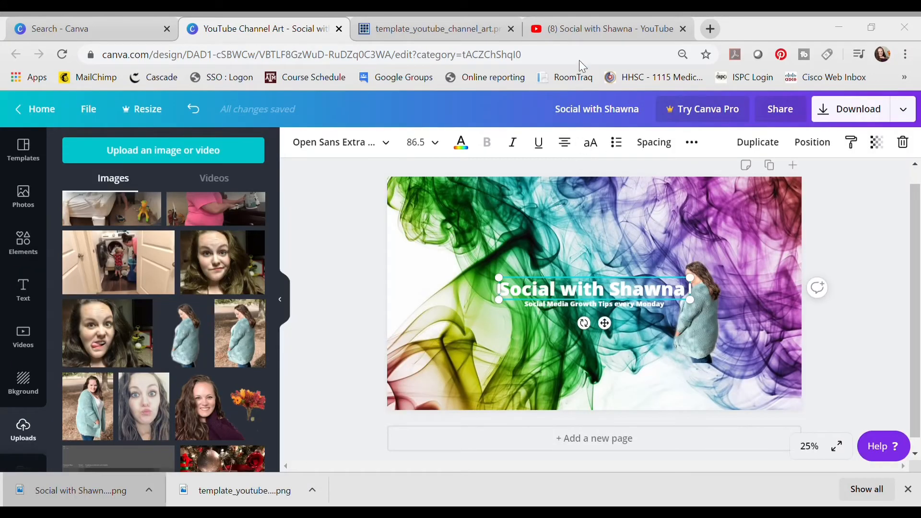
left_click(590, 30)
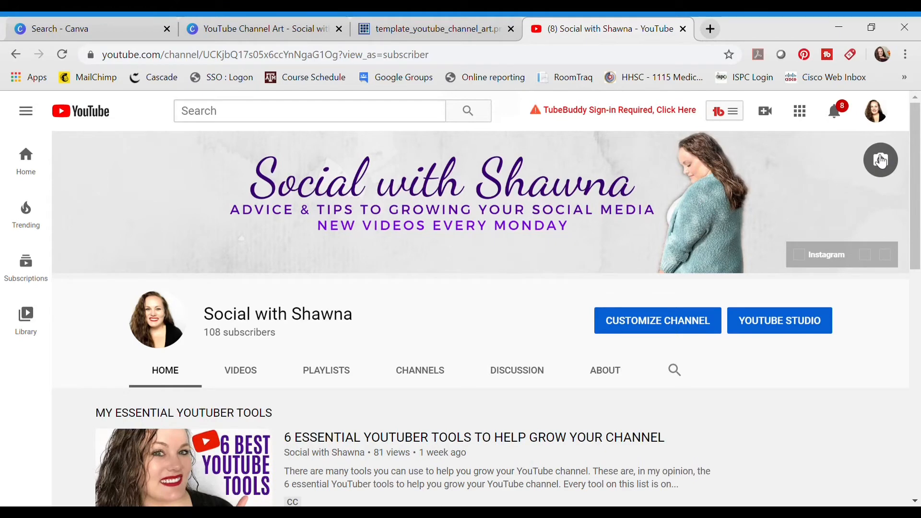
Upload the downloaded PNG as the channel art, open its crop view from the device preview and apply it to the channel.
left_click(881, 160)
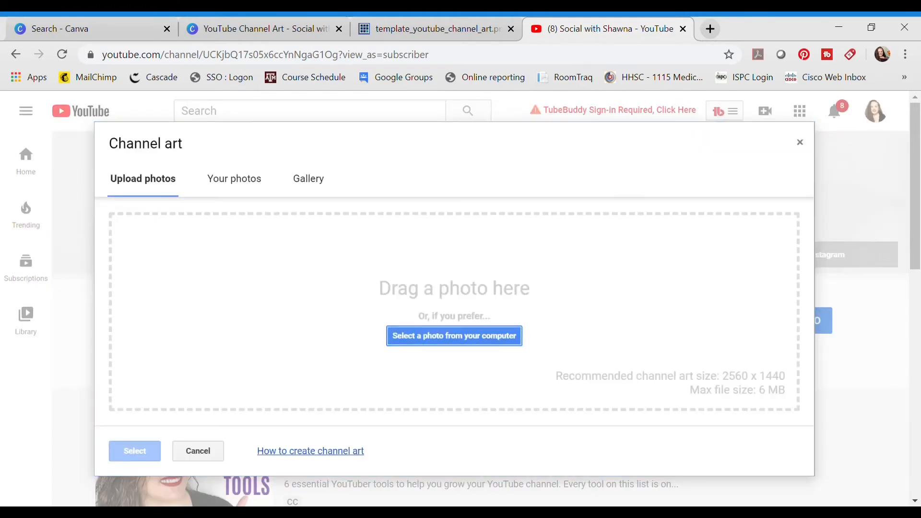
left_click(408, 512)
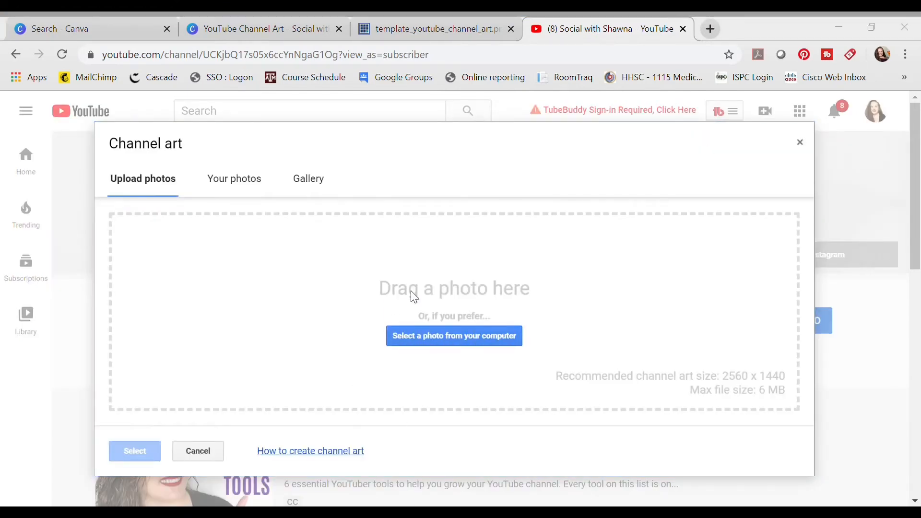
left_click_drag(241, 299, 204, 292)
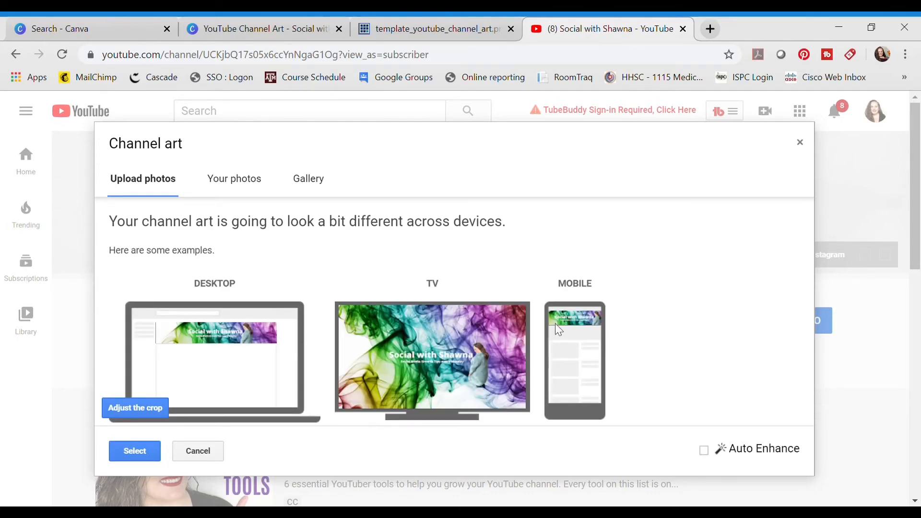
left_click(126, 412)
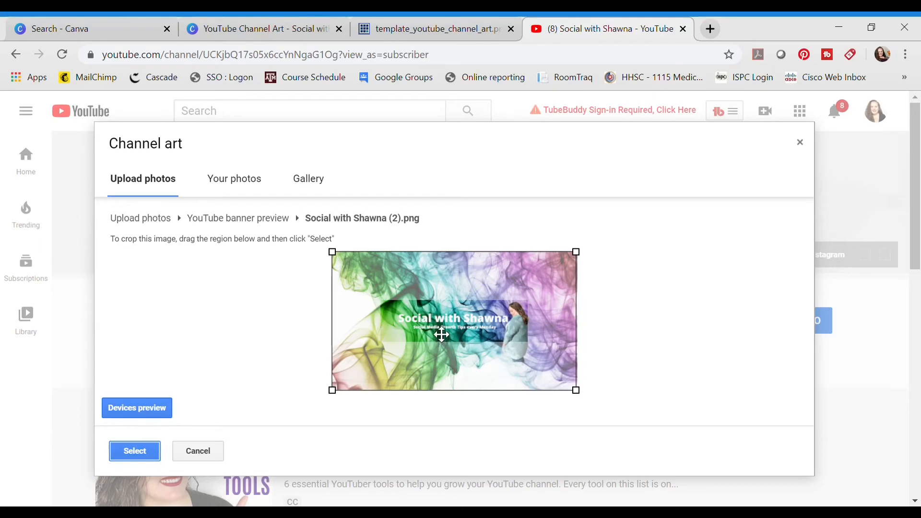
left_click(129, 448)
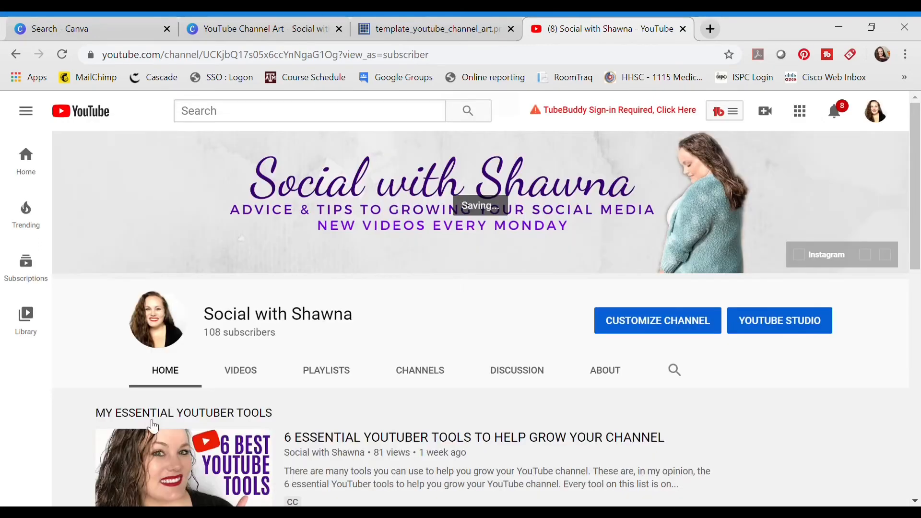
Examine the new banner's link overlay and the Links section of the channel's About page.
mouse_move(884, 175)
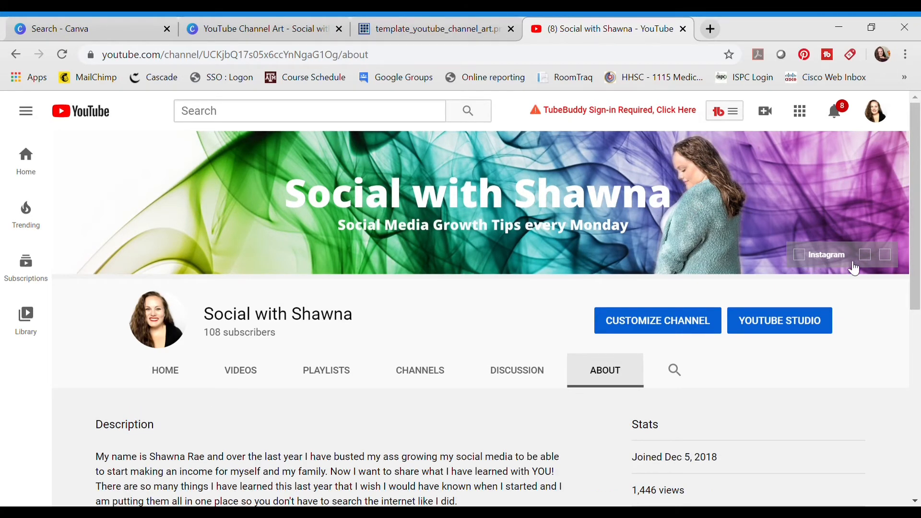
mouse_move(872, 229)
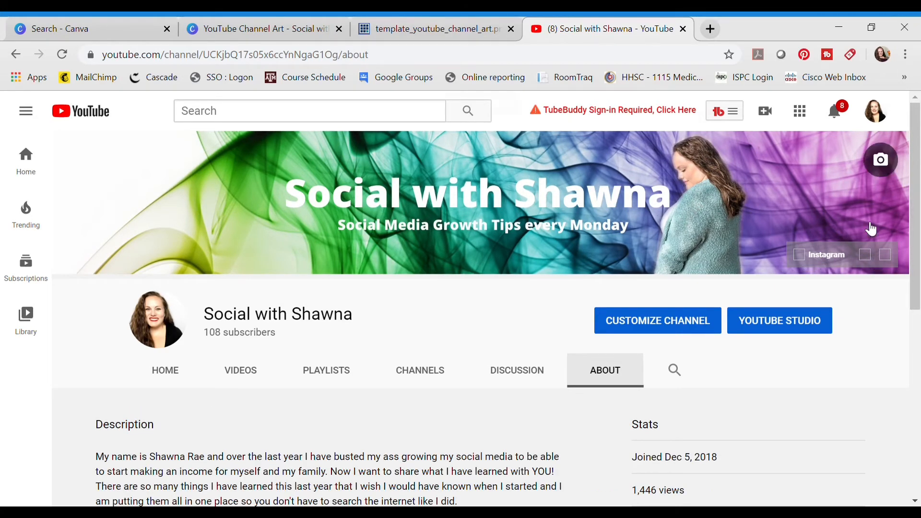
left_click(886, 119)
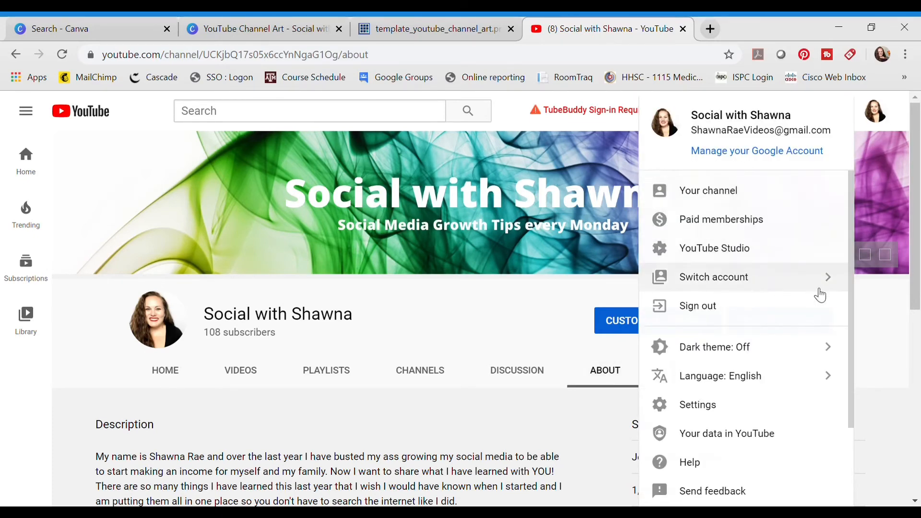
left_click(525, 359)
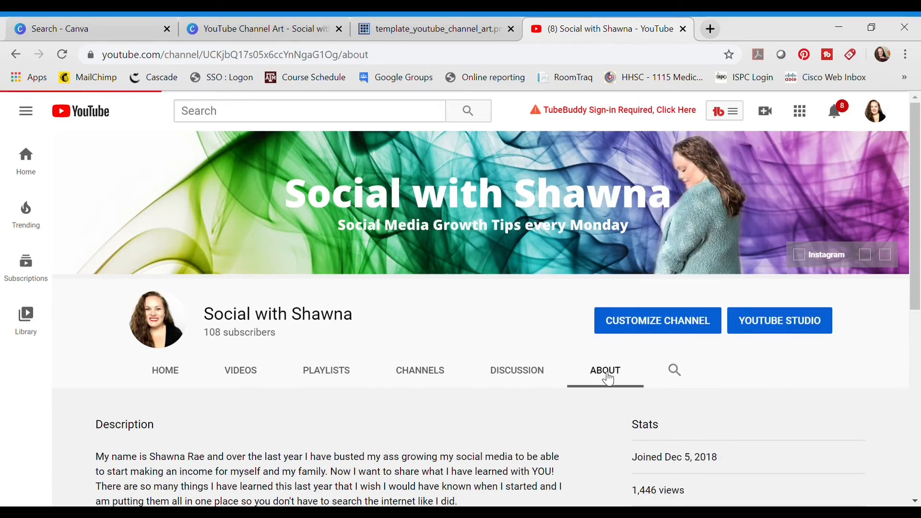
left_click_drag(918, 158, 918, 346)
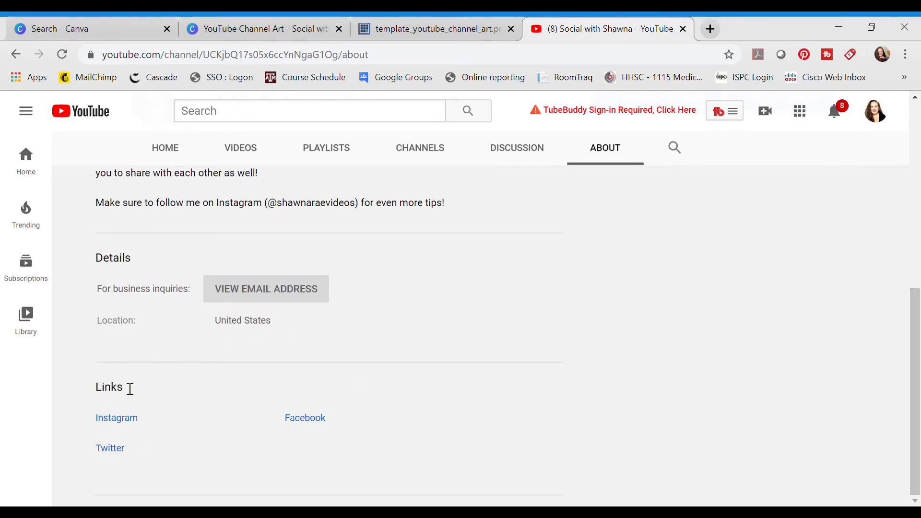
left_click_drag(914, 419, 914, 279)
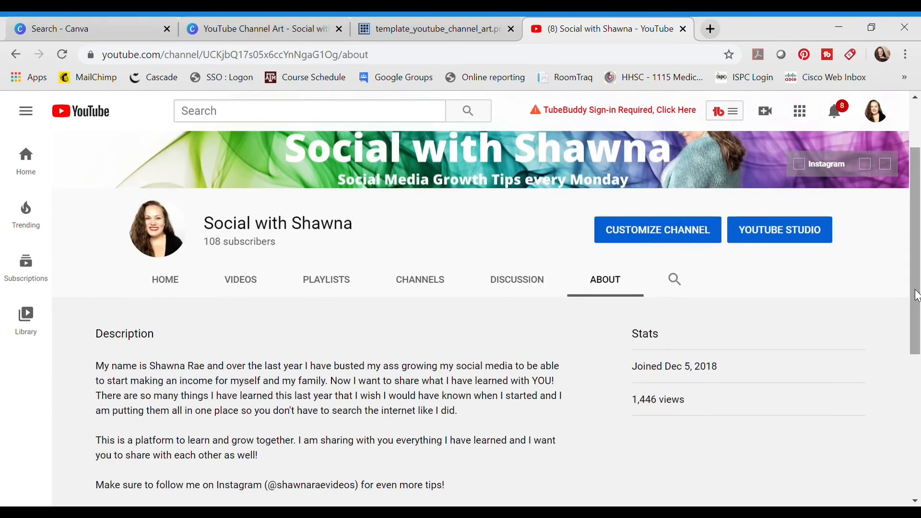
Enter channel customization, review the custom links and their channel-art overlay setting in the links editor, and return to the channel's home page.
left_click(697, 241)
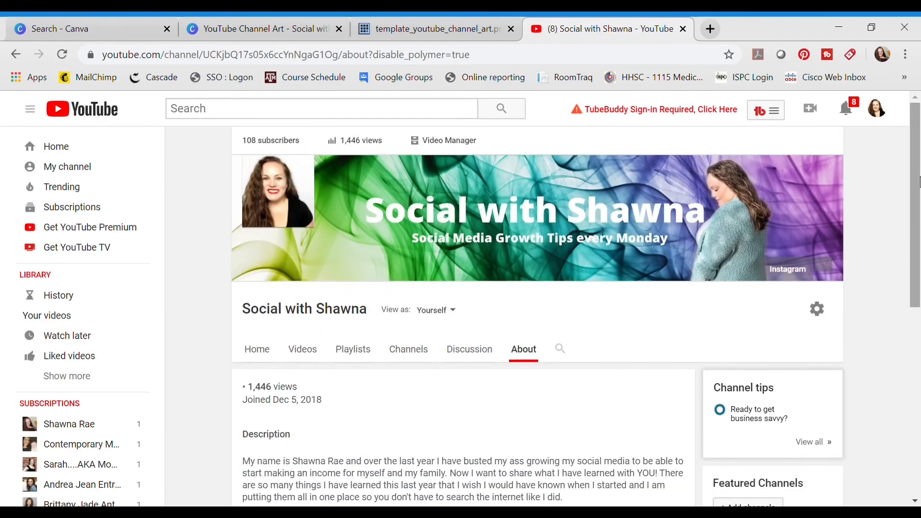
left_click_drag(918, 183, 919, 370)
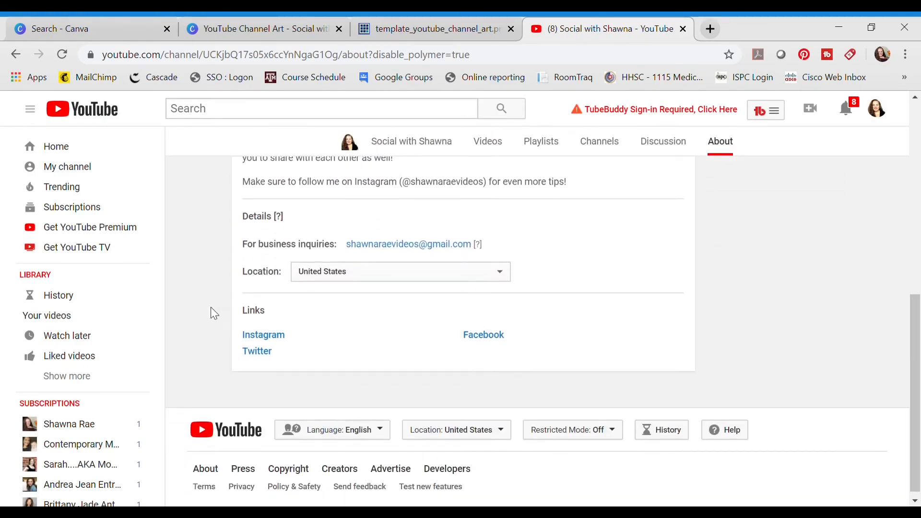
left_click(688, 337)
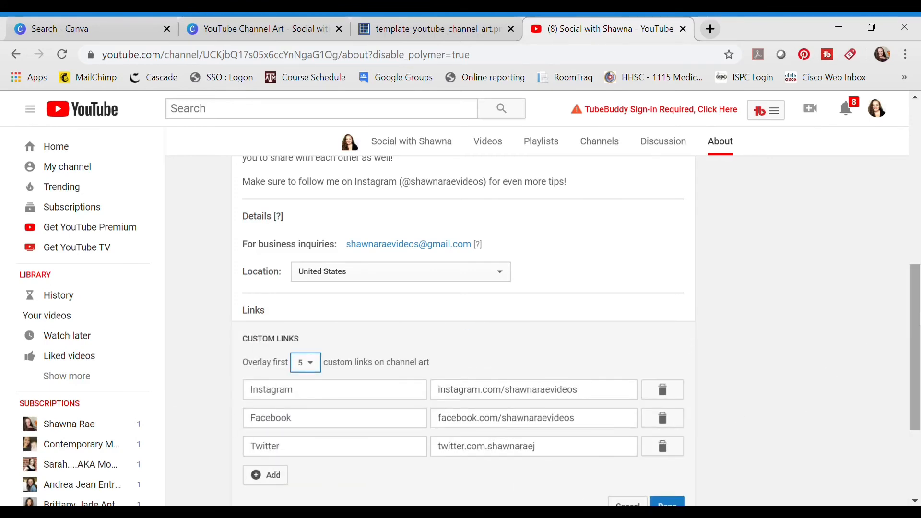
scroll(916, 360, "down", 2)
scroll(916, 359, "down", 1)
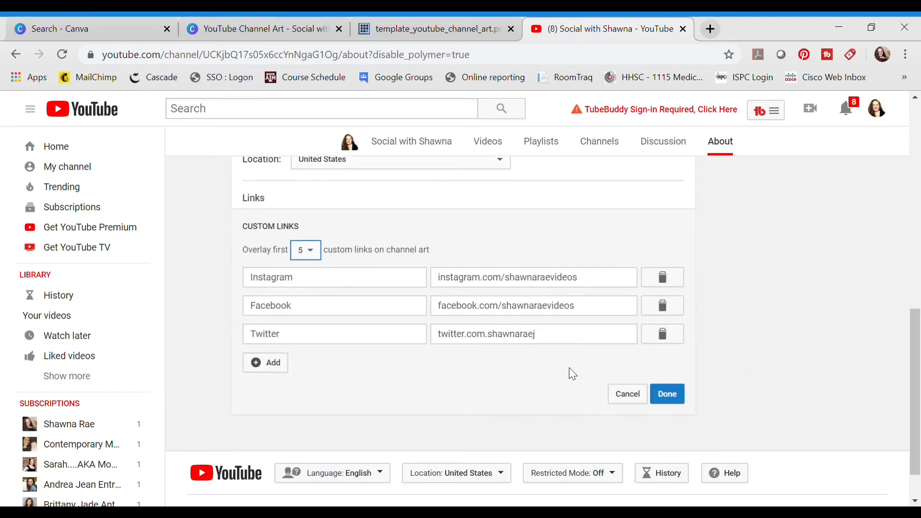
left_click(669, 393)
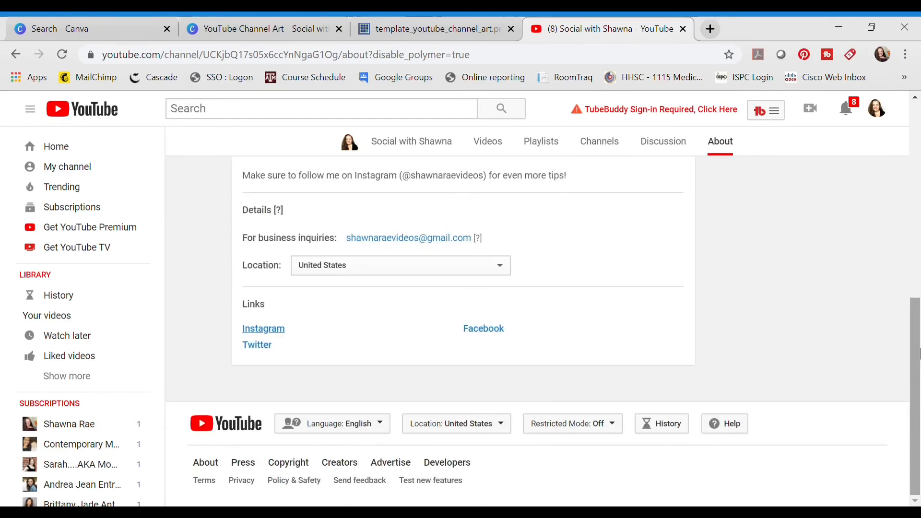
scroll(919, 354, "up", 10)
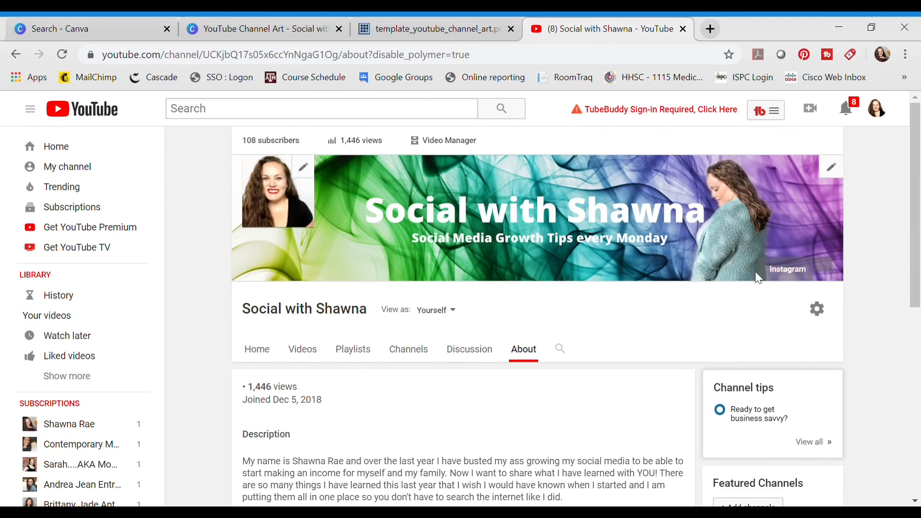
left_click(254, 349)
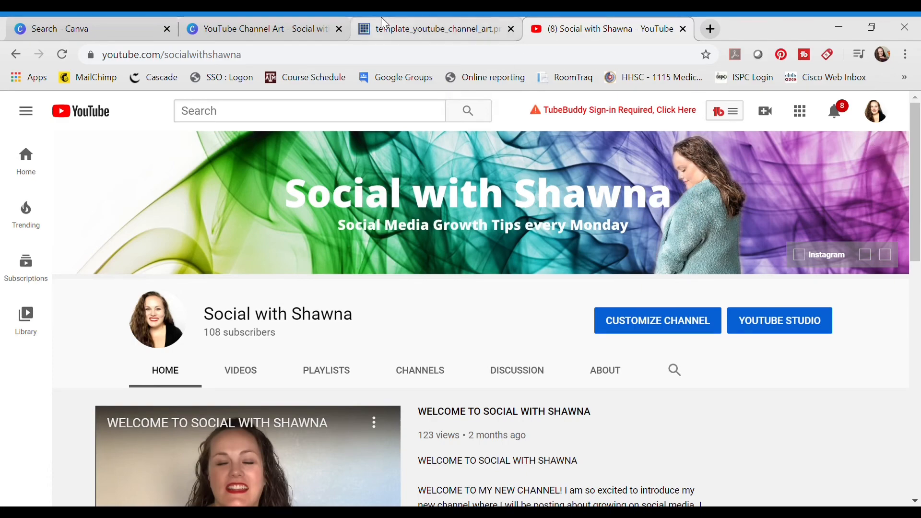
Switch to the Canva design and try several backgrounds, including blue bokeh and pink fur, ending with the white pink-flower background.
left_click(224, 28)
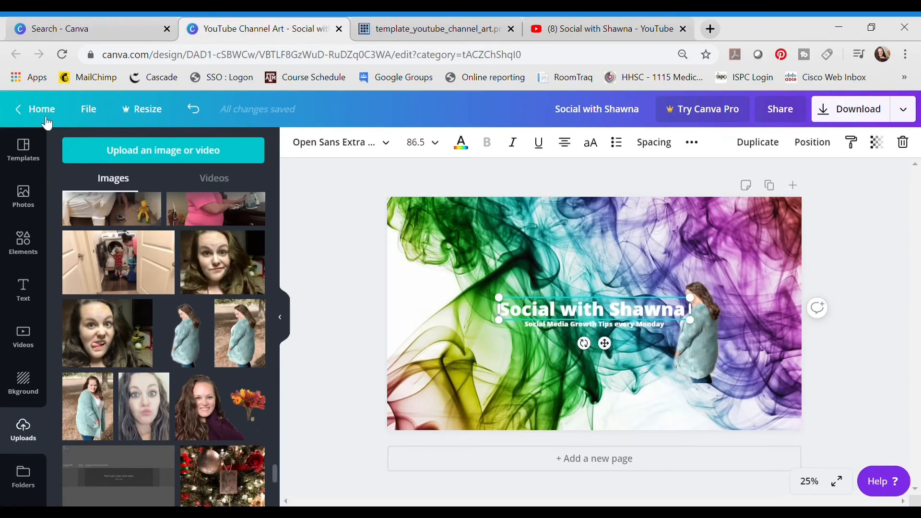
left_click(28, 393)
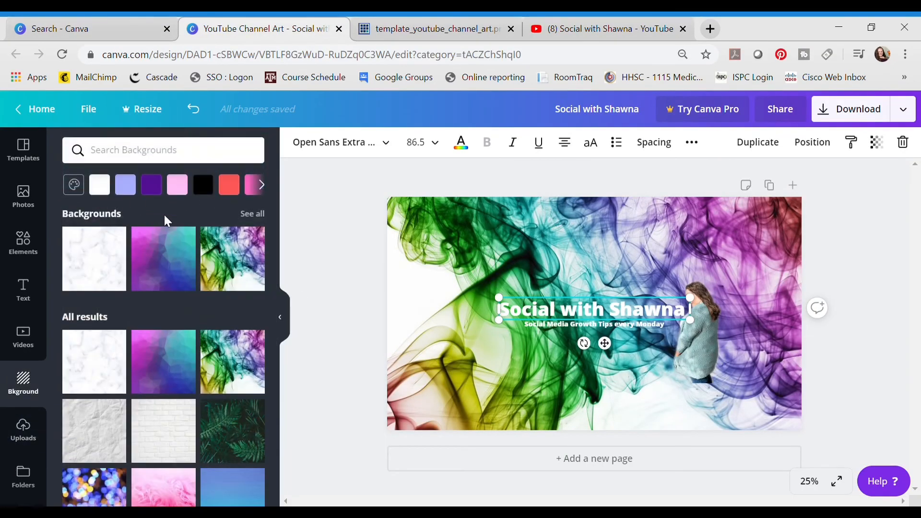
left_click_drag(274, 210, 294, 324)
left_click(74, 244)
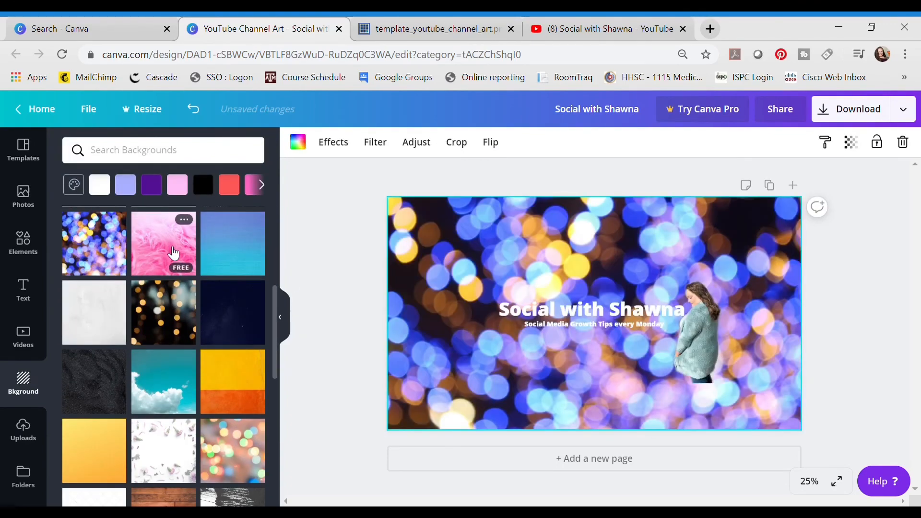
left_click(171, 249)
left_click(235, 463)
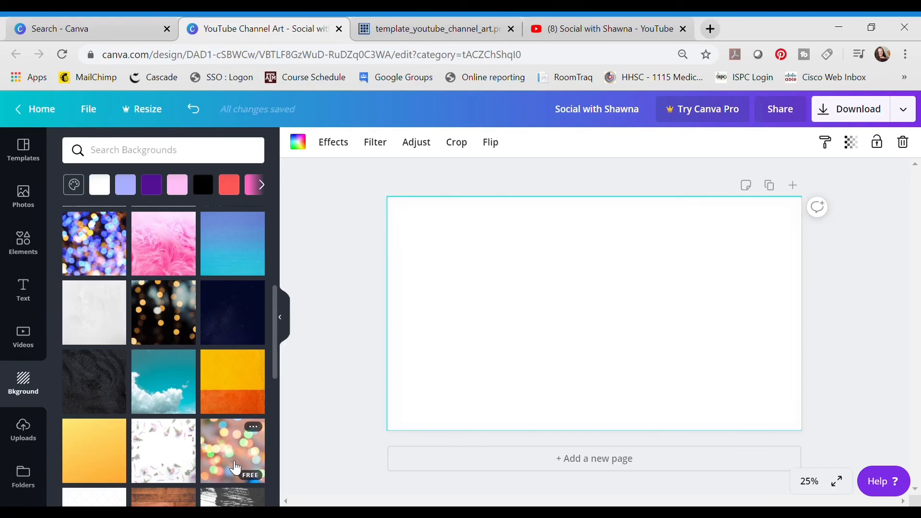
left_click(166, 457)
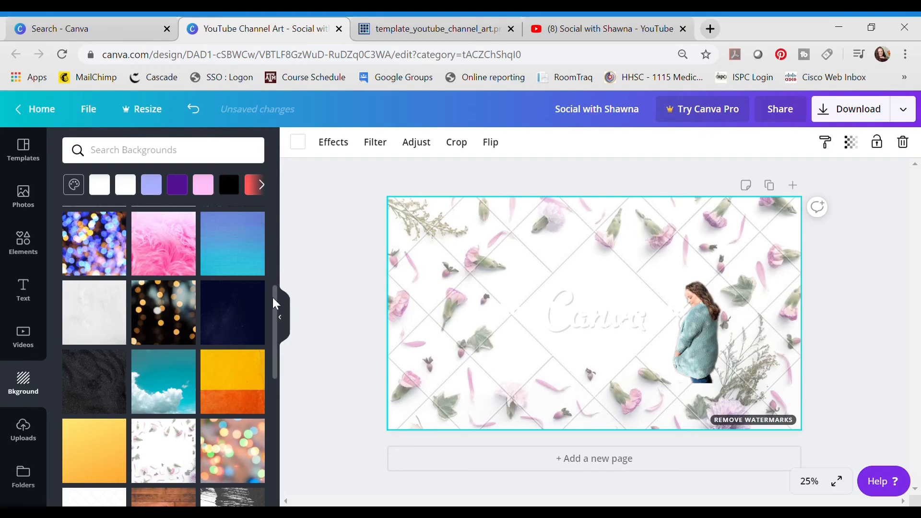
left_click_drag(274, 302, 270, 147)
Browse the ready-made YouTube Channel Art templates in the Canva search results and return to the design.
left_click(93, 24)
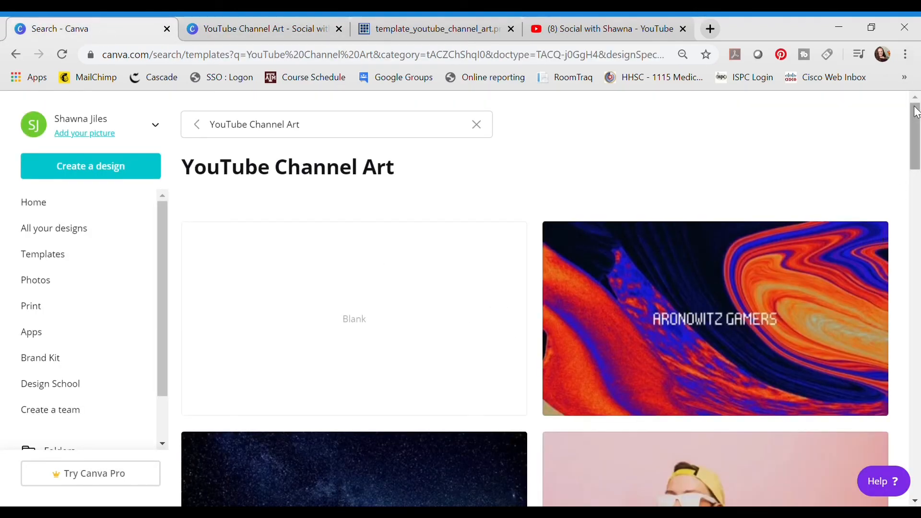
left_click_drag(918, 134, 899, 243)
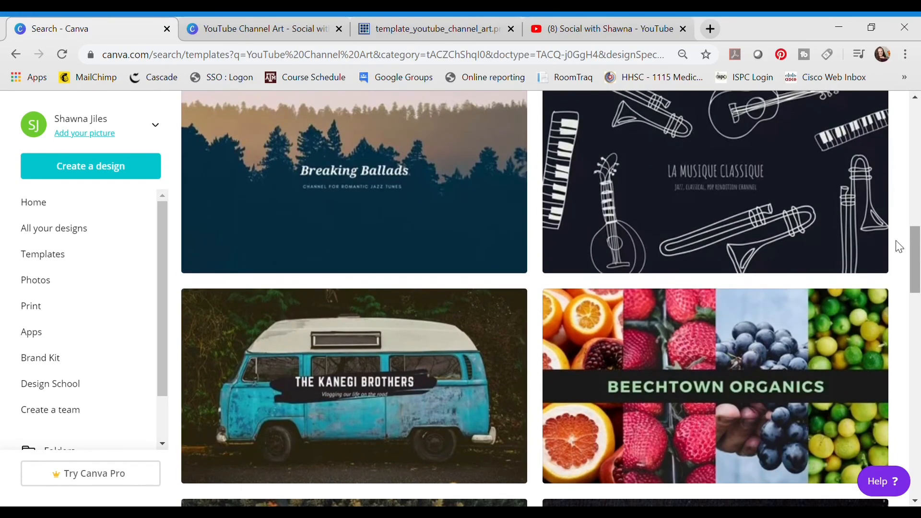
left_click(271, 30)
Add the uploaded grey safe-area template image to the design and delete it again.
left_click(23, 429)
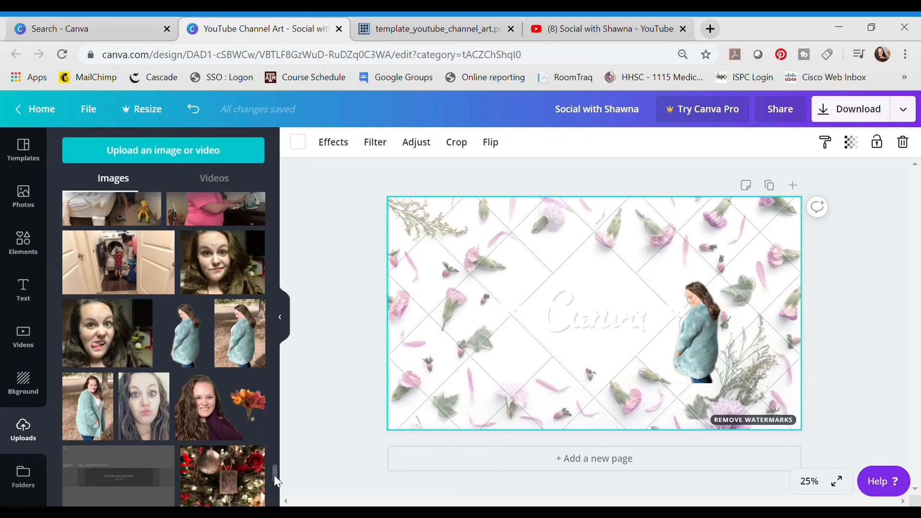
scroll(274, 475, "down", 5)
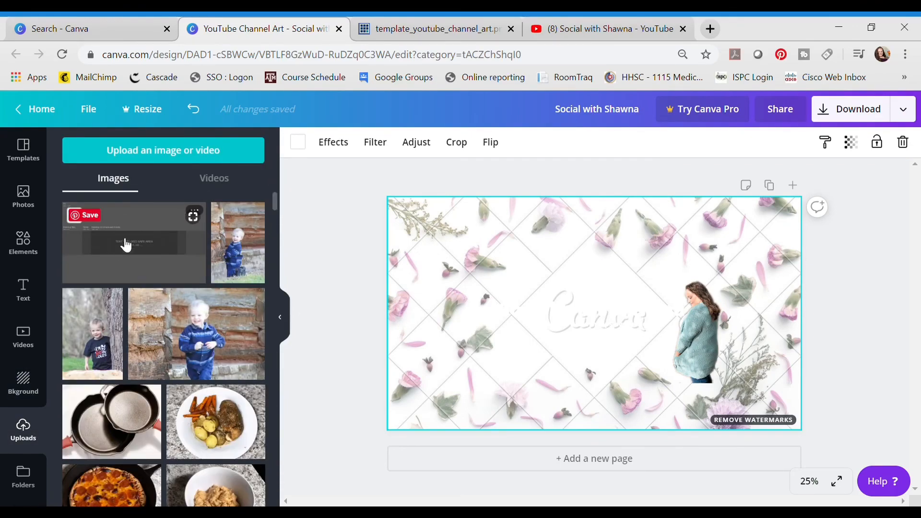
left_click(126, 245)
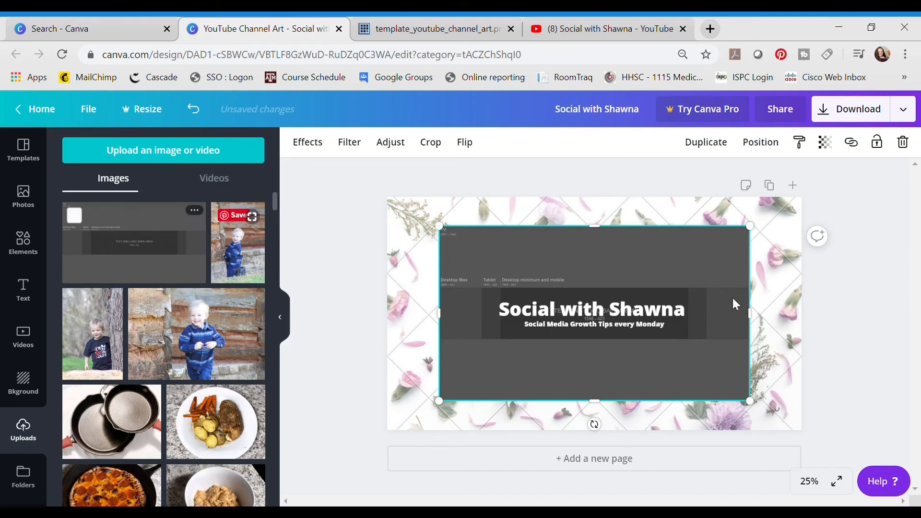
left_click(907, 142)
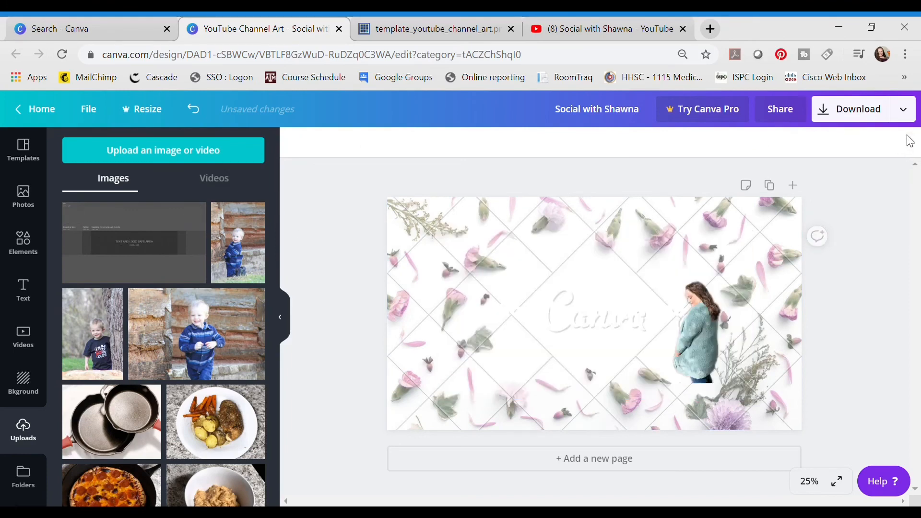
Switch back to the channel's YouTube page.
left_click(614, 16)
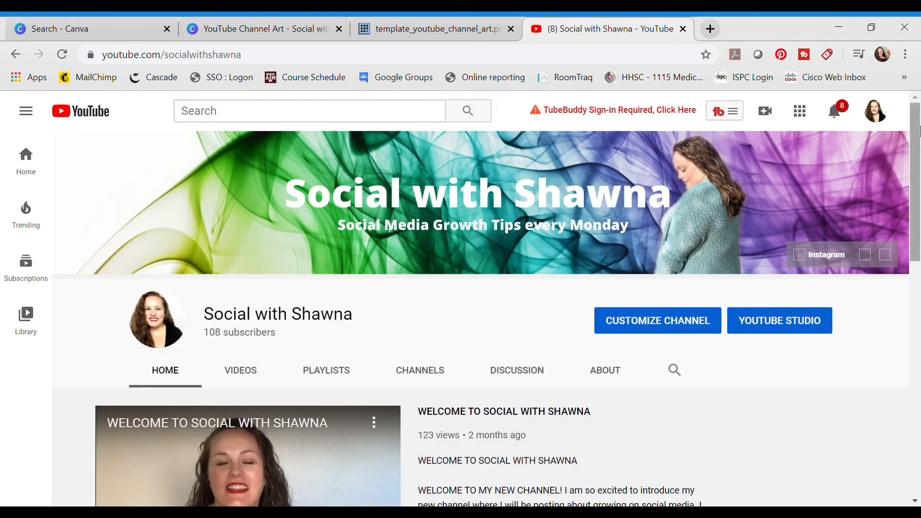